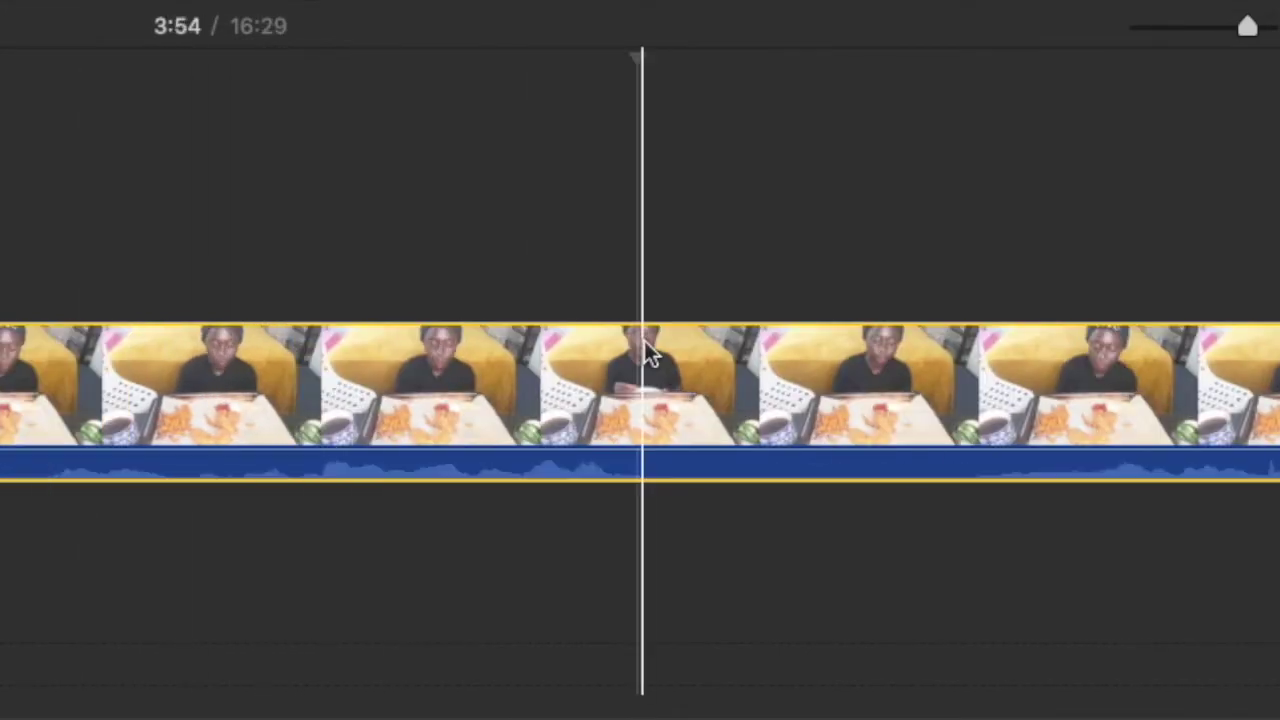
Split the clip at 3:54 and again where the quiet section ends, and delete the segment between the cuts
key(super+b)
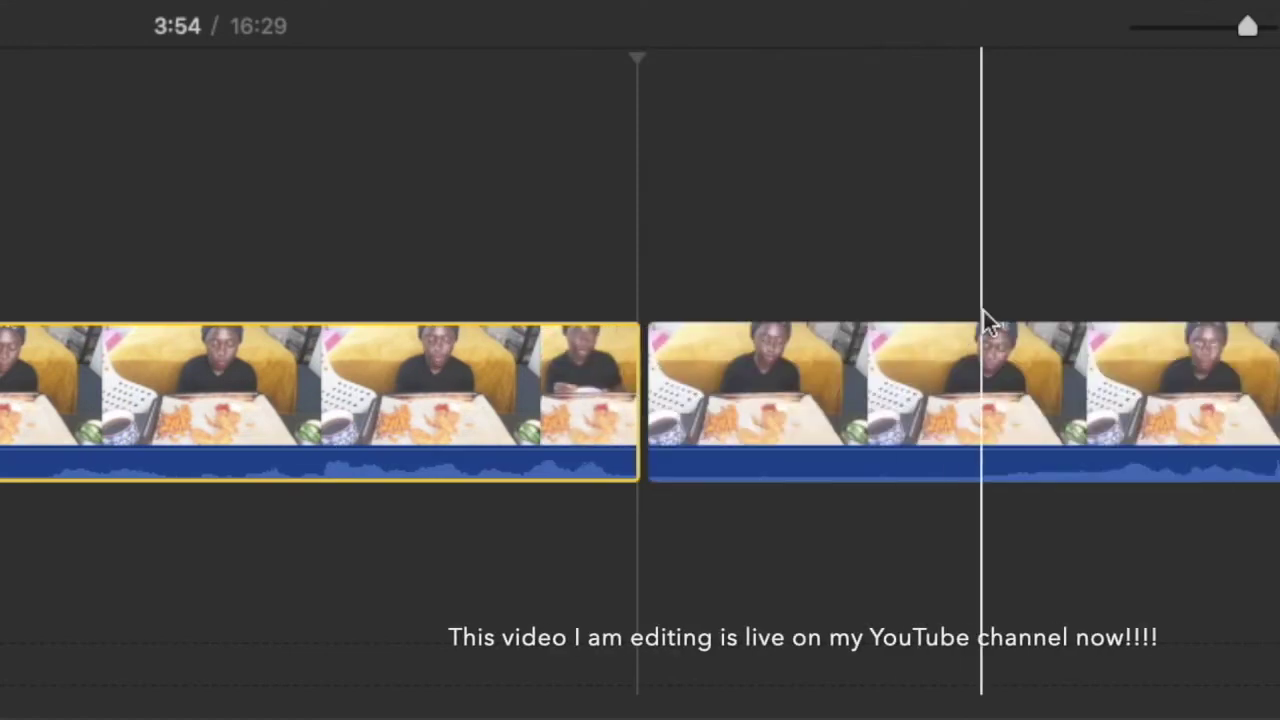
click(983, 310)
key(super+b)
click(870, 395)
key(Delete)
Cut the quiet section of about 0.5 s near 3:59 out of the clip by splitting on both sides and deleting it
scroll(867, 380, right, 10)
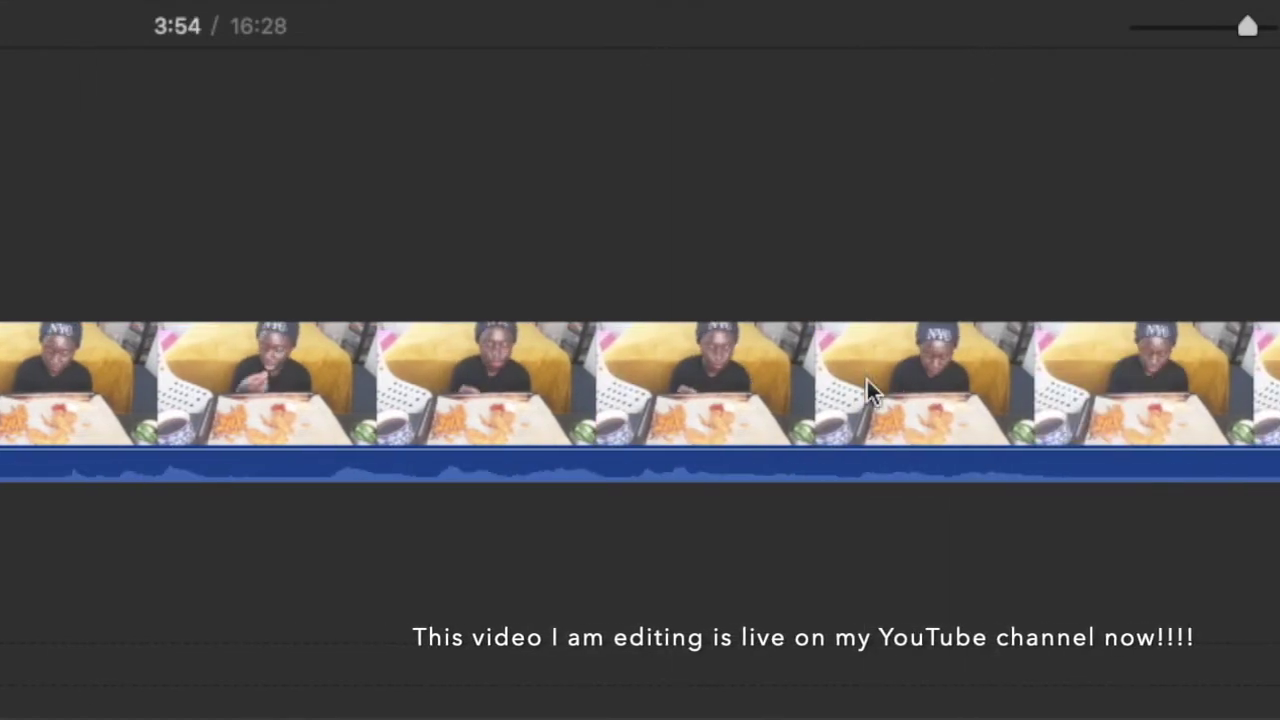
click(211, 304)
key(super+b)
click(336, 302)
key(super+b)
click(275, 390)
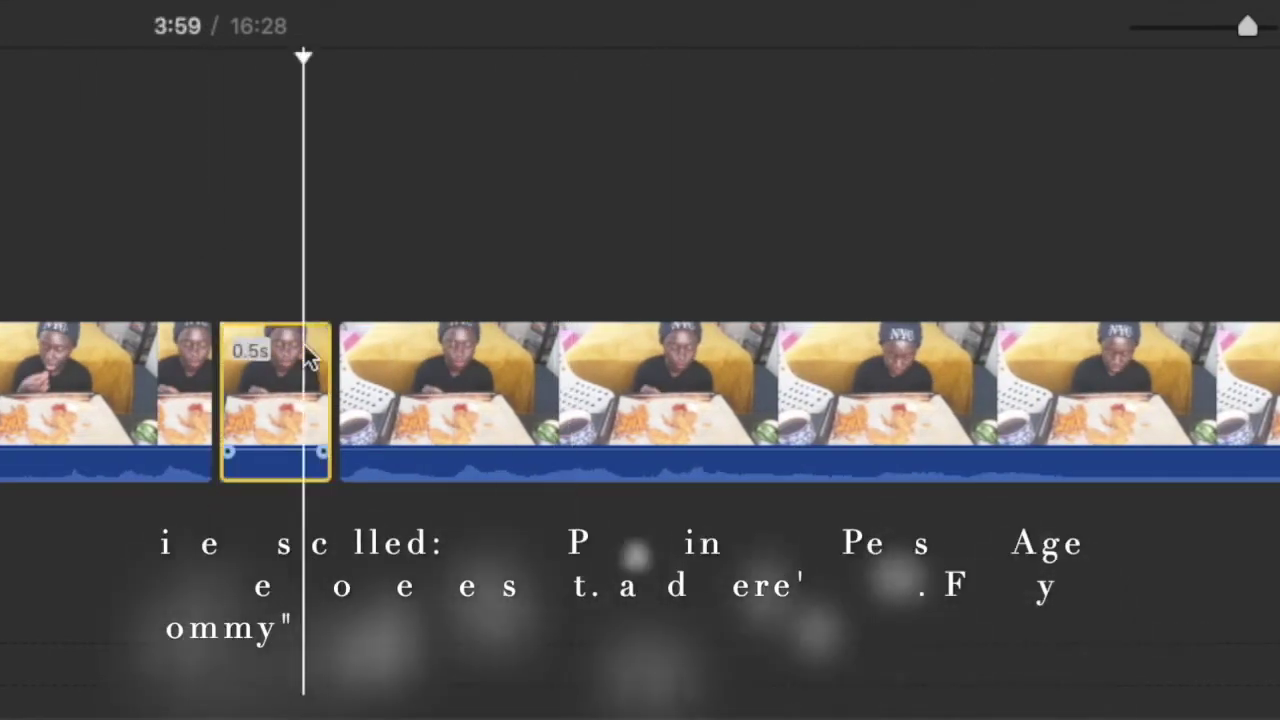
key(Delete)
Isolate the quiet section of about 1.2 s ending near 4:03 with splits and delete it
key(super+equal)
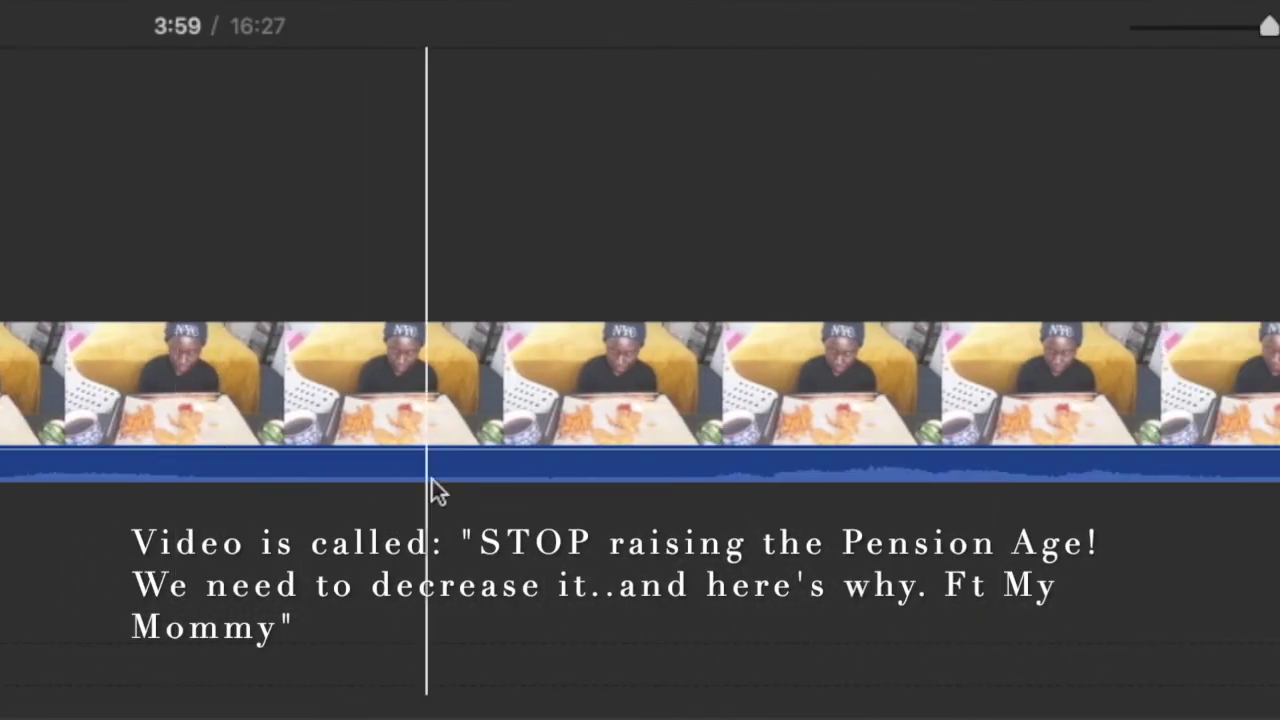
click(721, 250)
key(super+b)
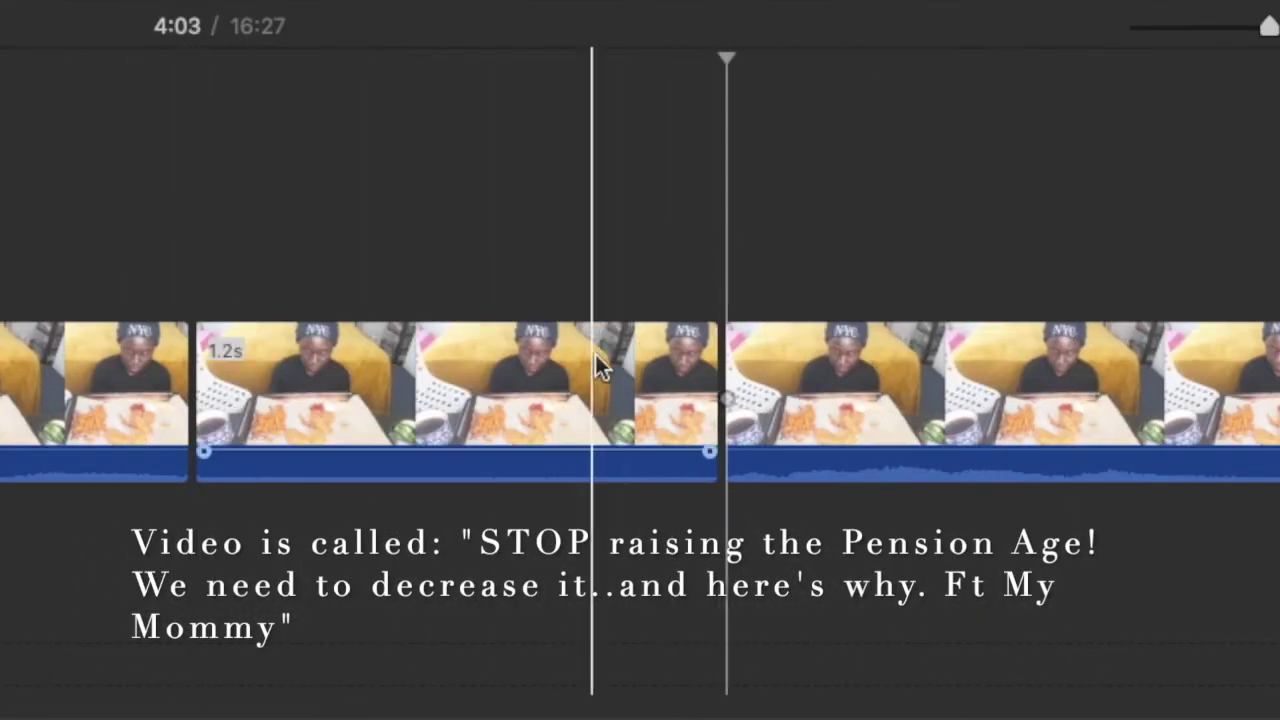
click(595, 379)
key(Delete)
scroll(595, 379, right, 10)
click(174, 283)
click(697, 337)
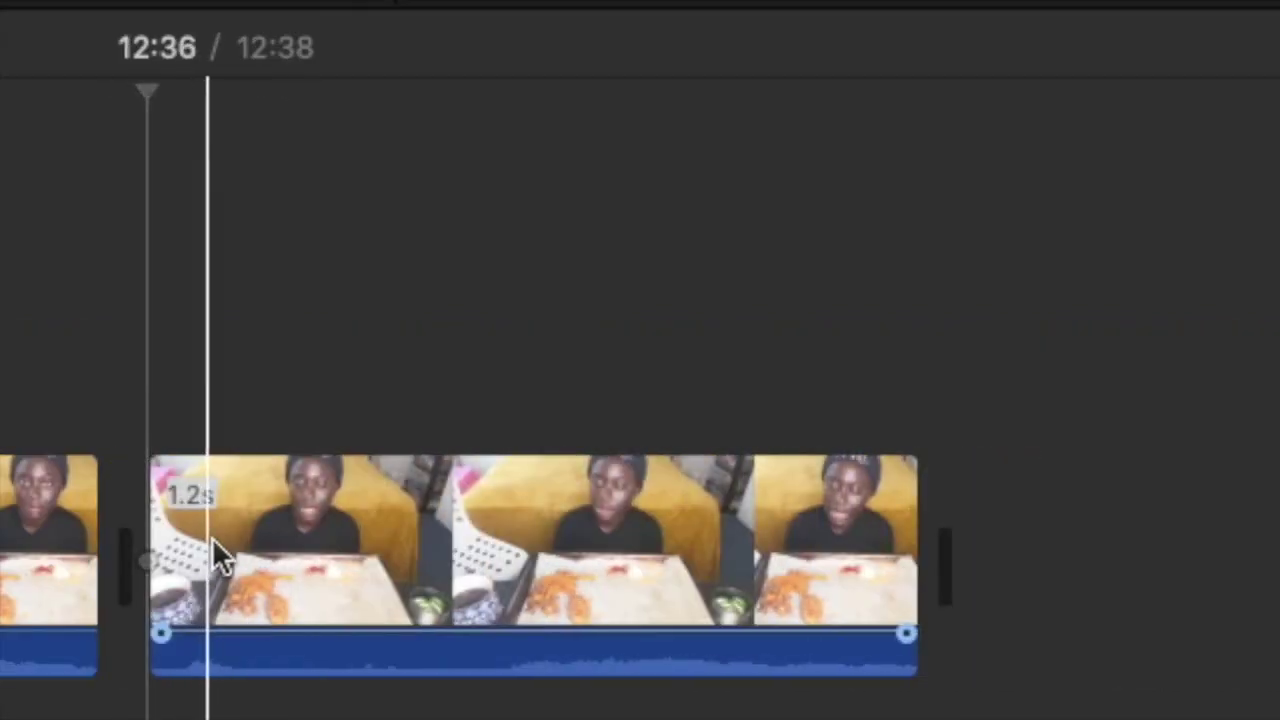
Split the final clip at 12:36 and 12:37 and delete the piece of about 0.4 s between the cuts
click(254, 524)
key(super+b)
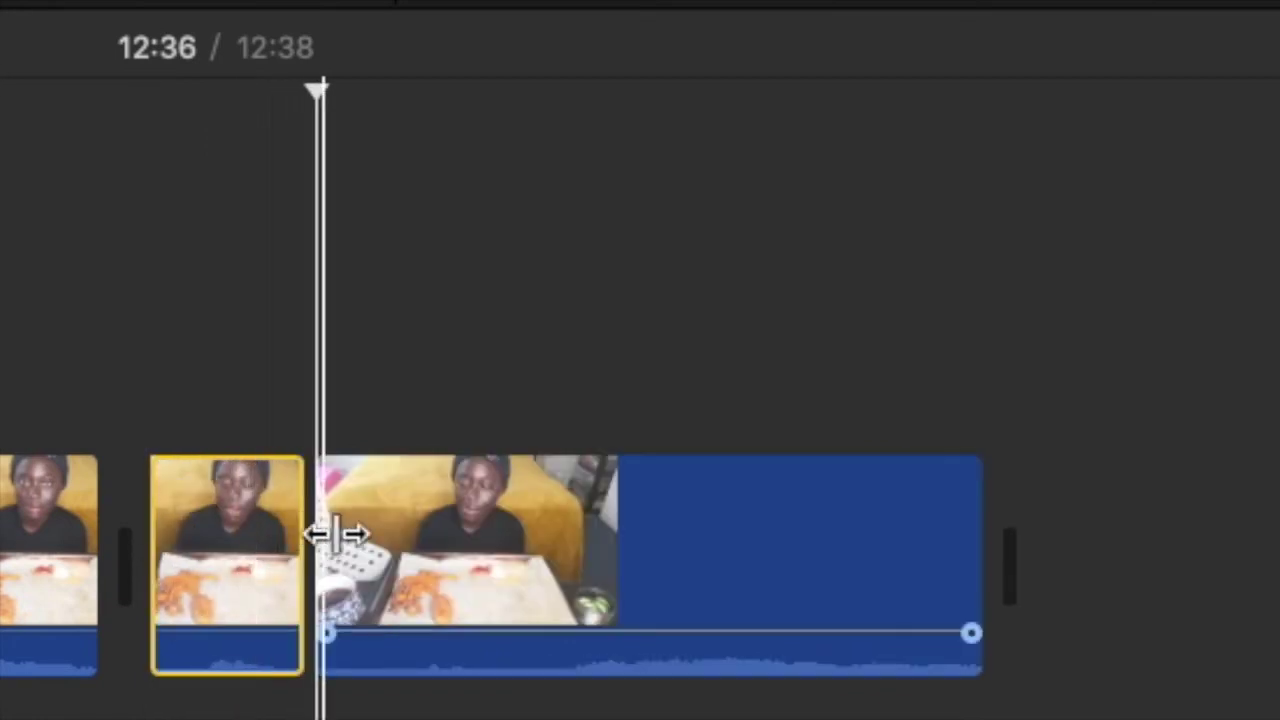
click(558, 505)
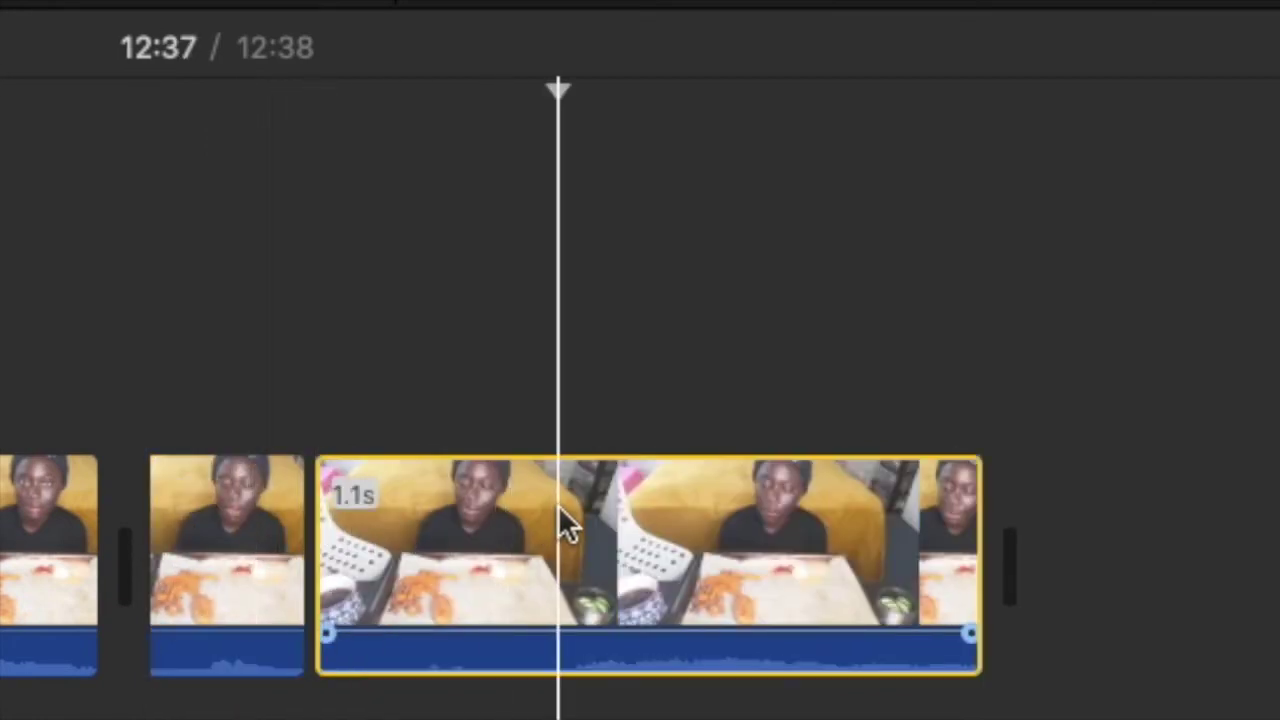
key(super+b)
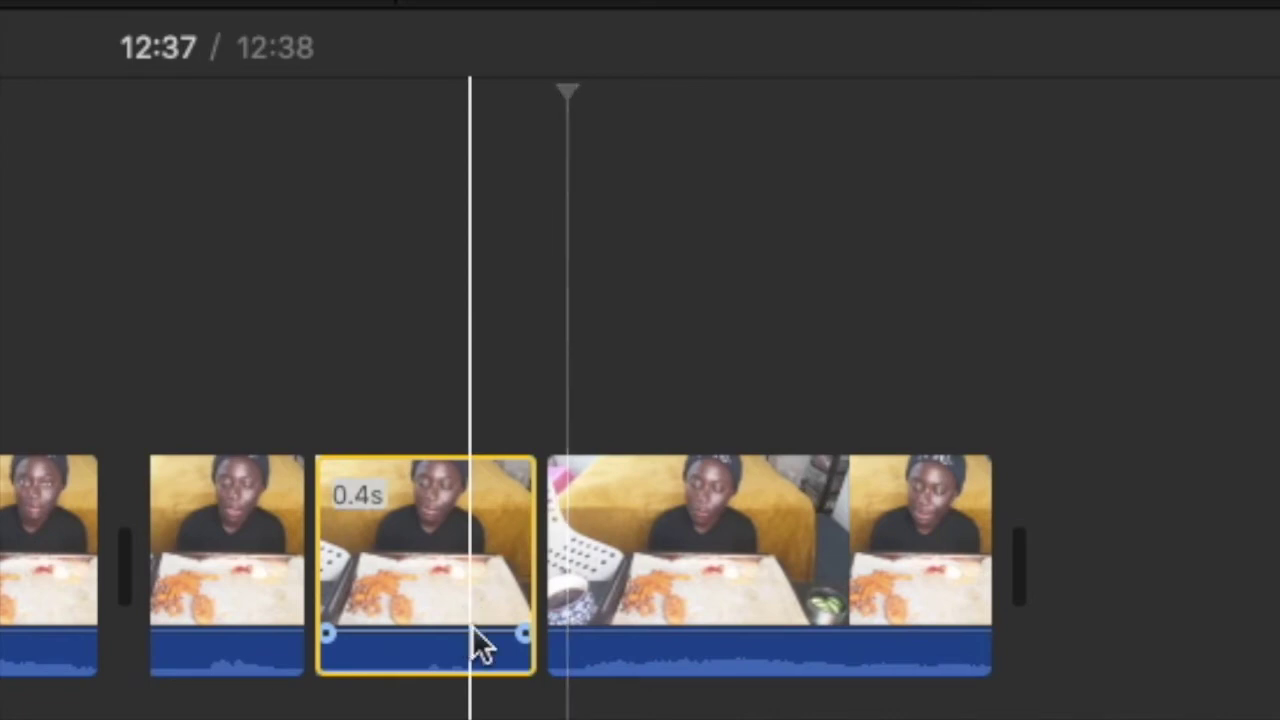
key(Delete)
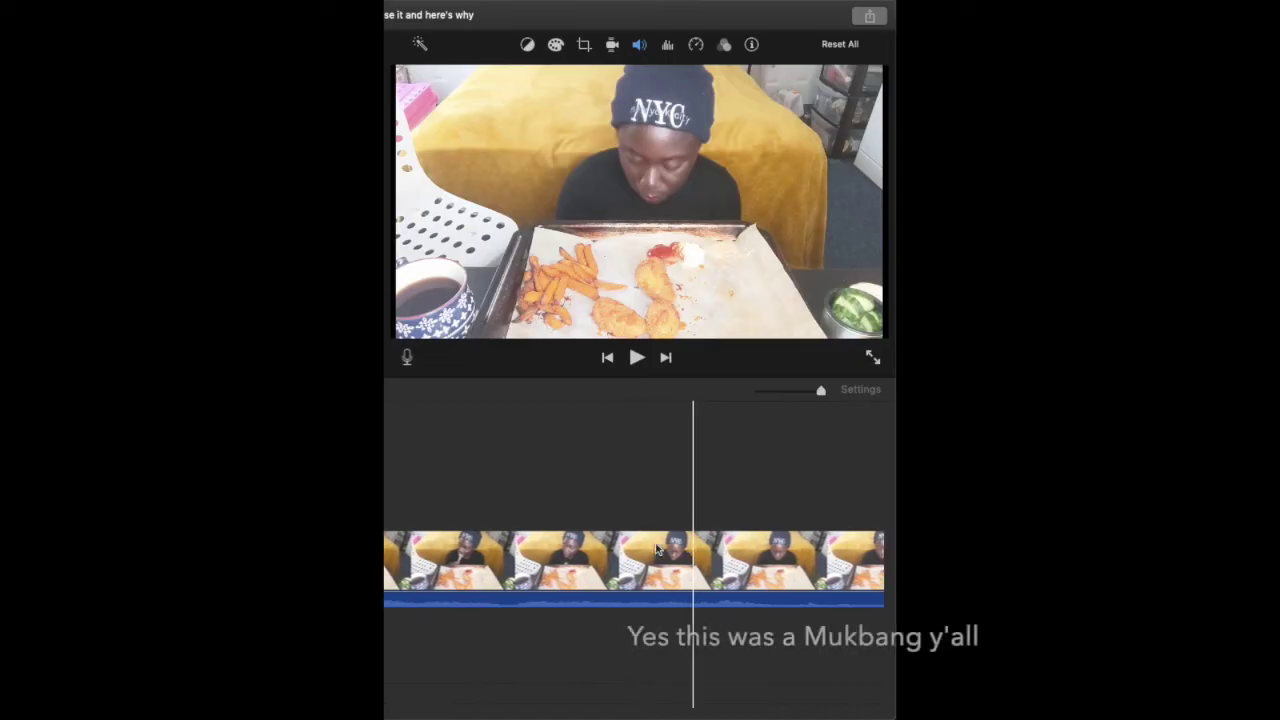
Split the clip before and after the pause where the speaker looks up silently, and delete that pause
scroll(657, 549, right, 5)
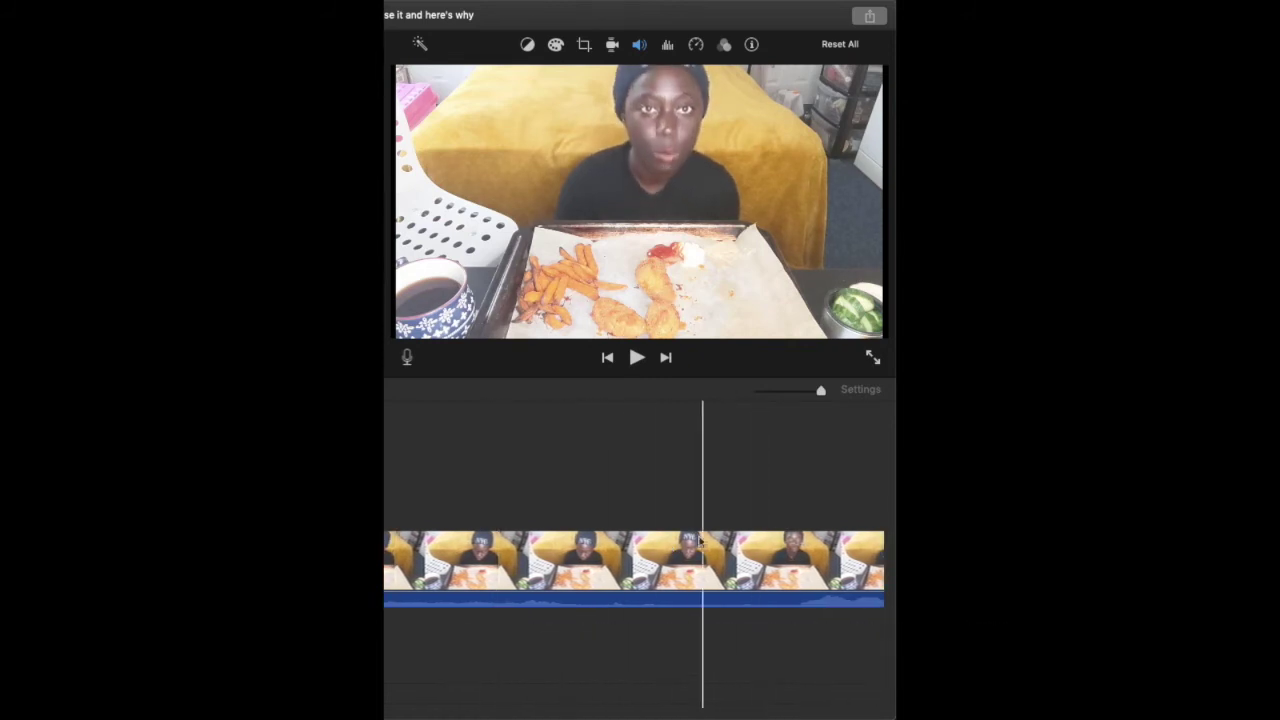
key(super+b)
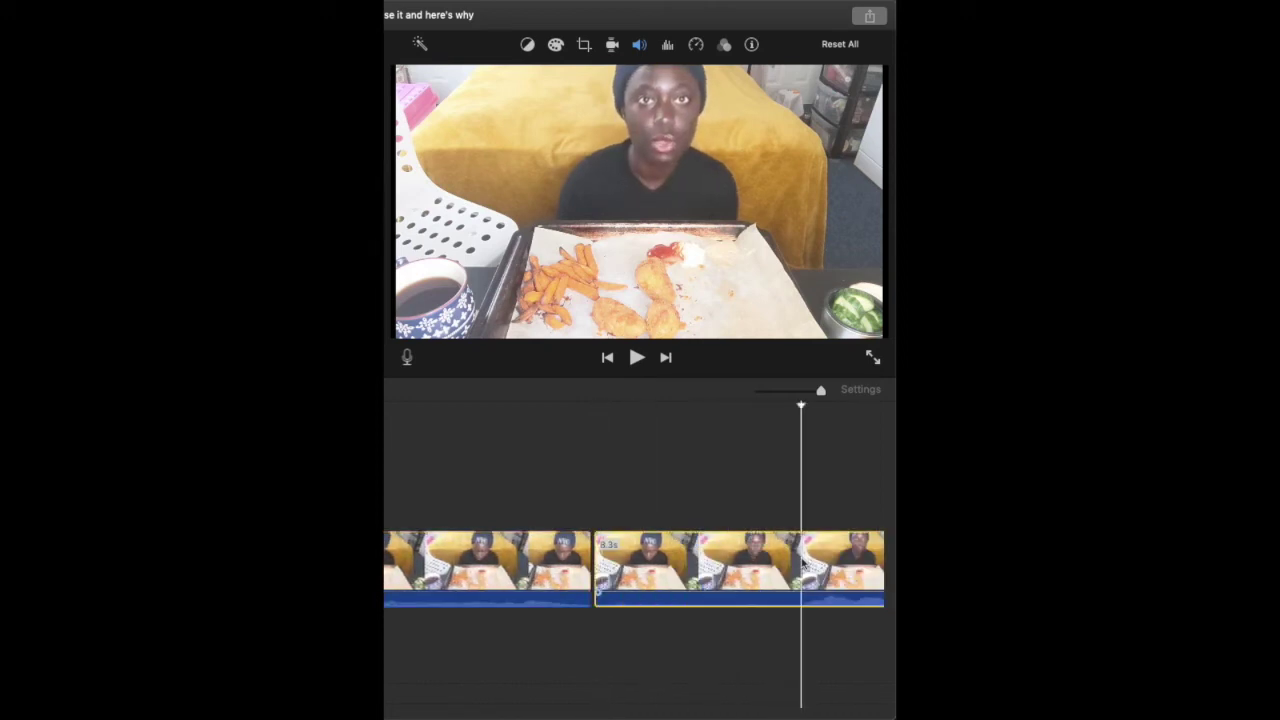
key(super+b)
key(Delete)
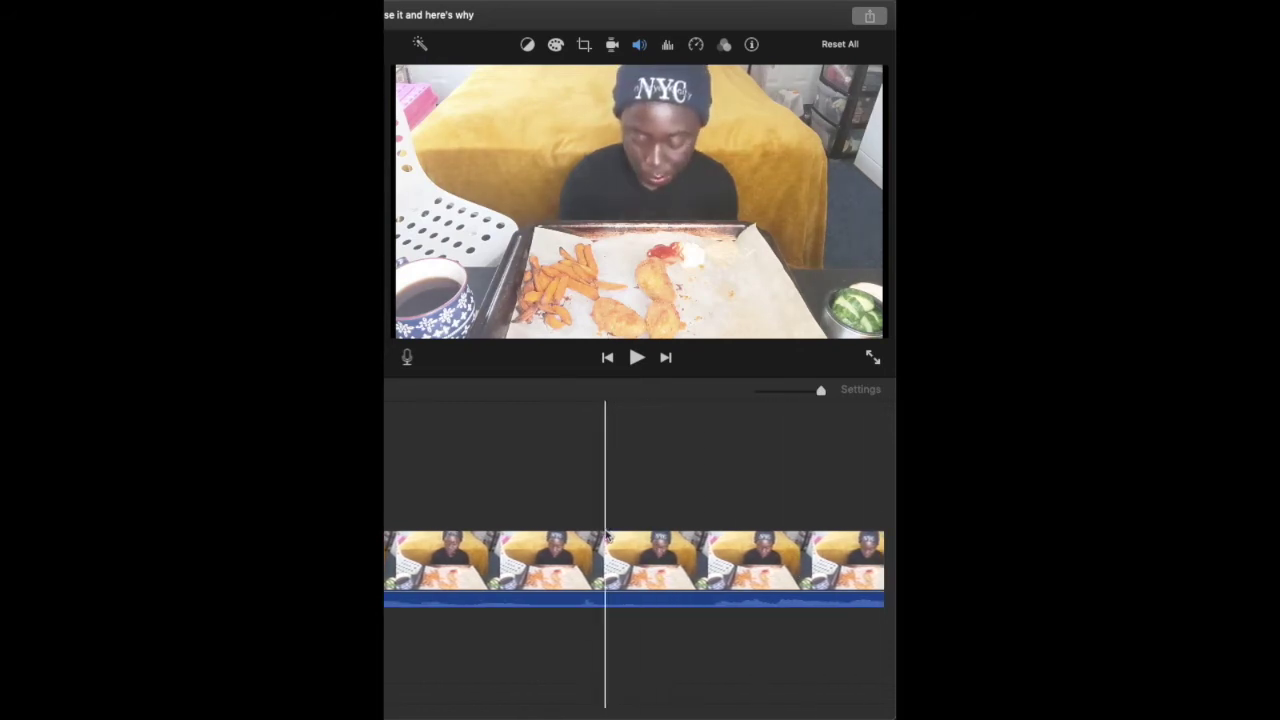
Split the following footage around its next low-audio section and delete the short middle segment
key(super+b)
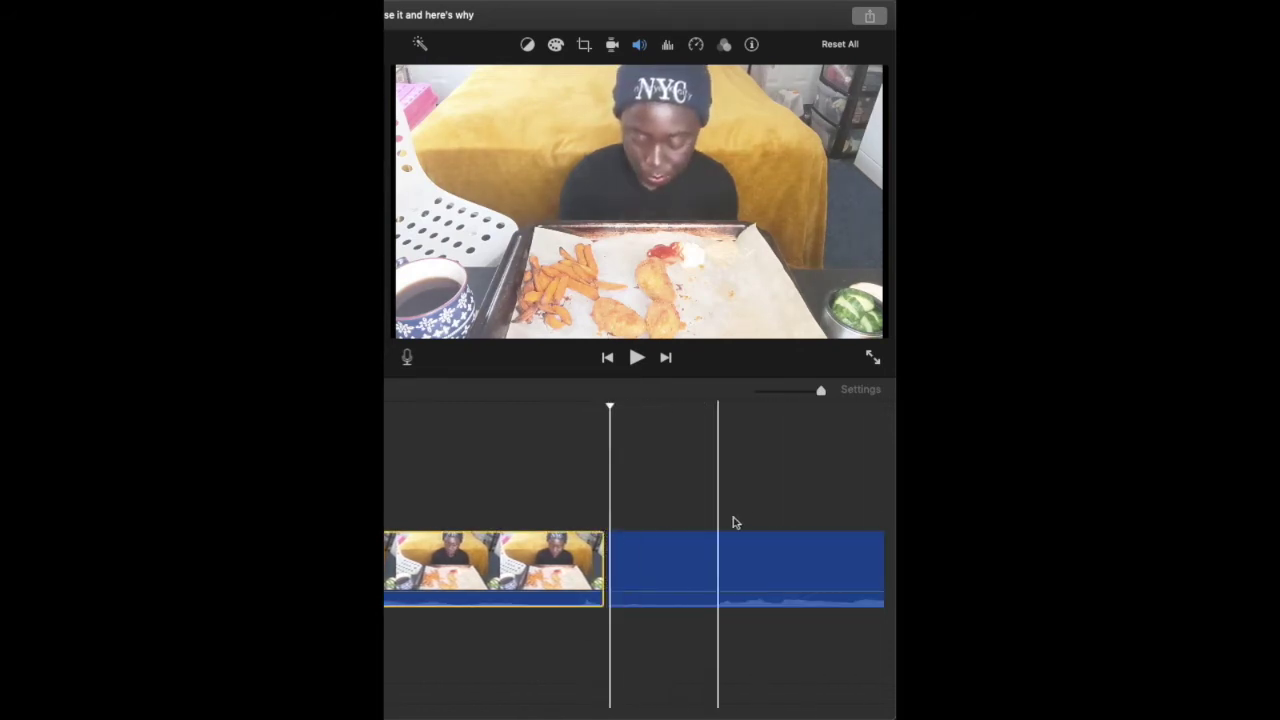
key(super+b)
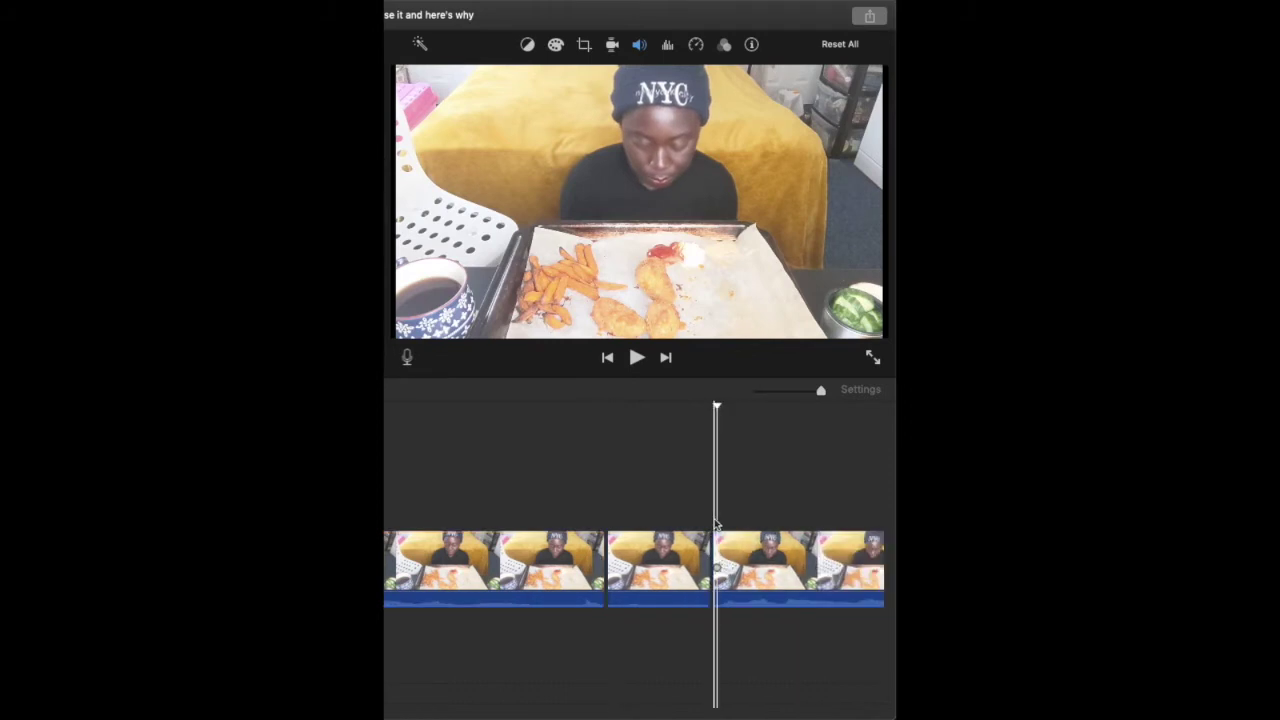
click(678, 555)
key(Delete)
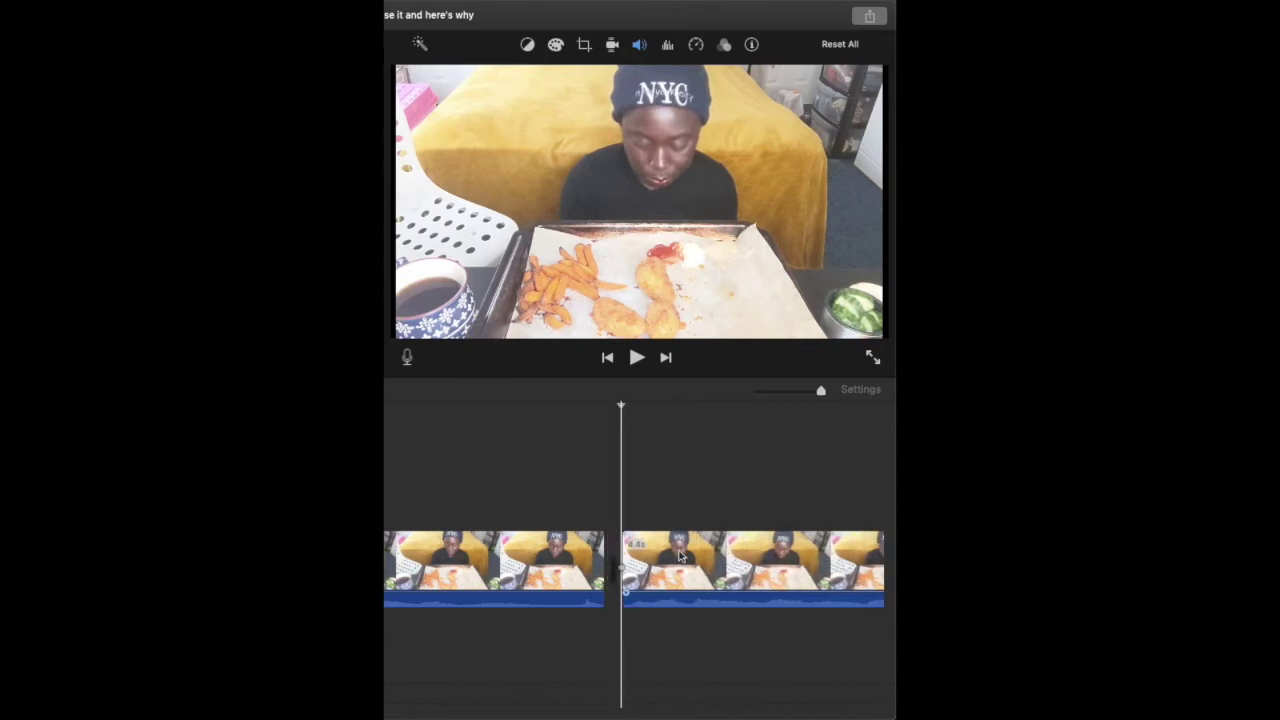
Cut out the short quiet section just after the start of the "what will I be doing (after pension)" title
scroll(680, 556, right, 8)
scroll(680, 556, left, 1)
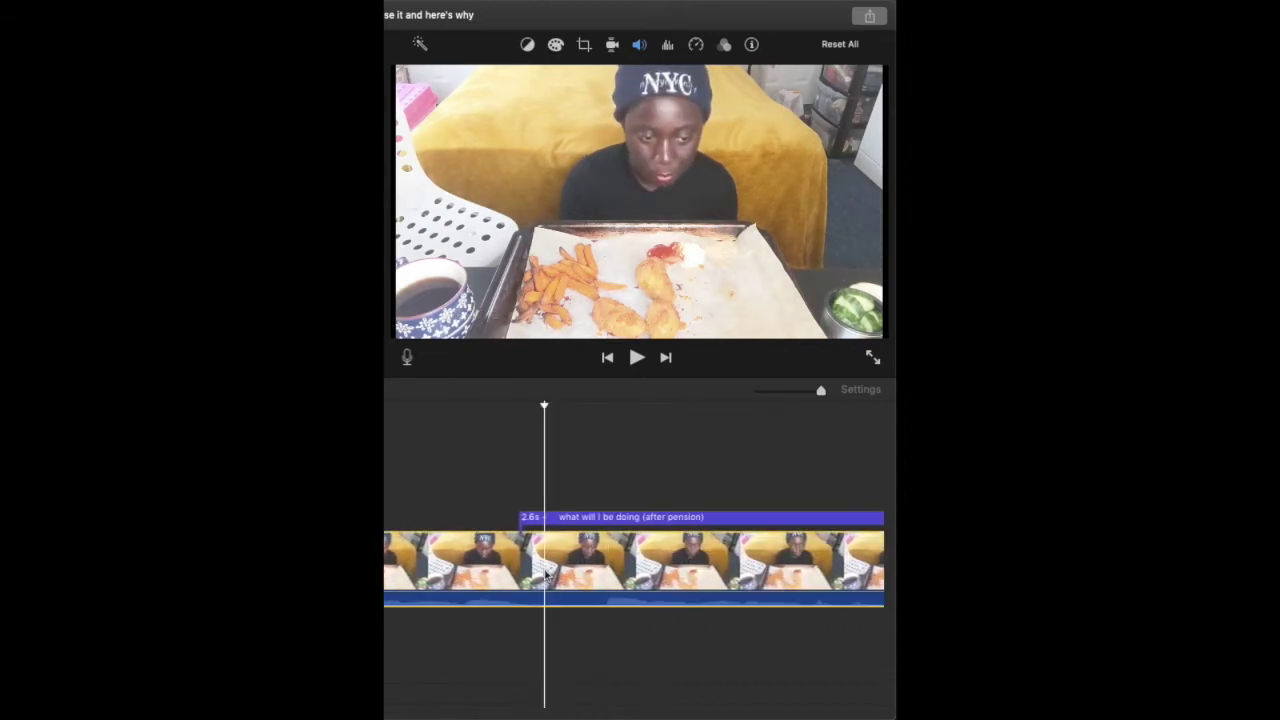
click(546, 575)
key(super+b)
click(605, 572)
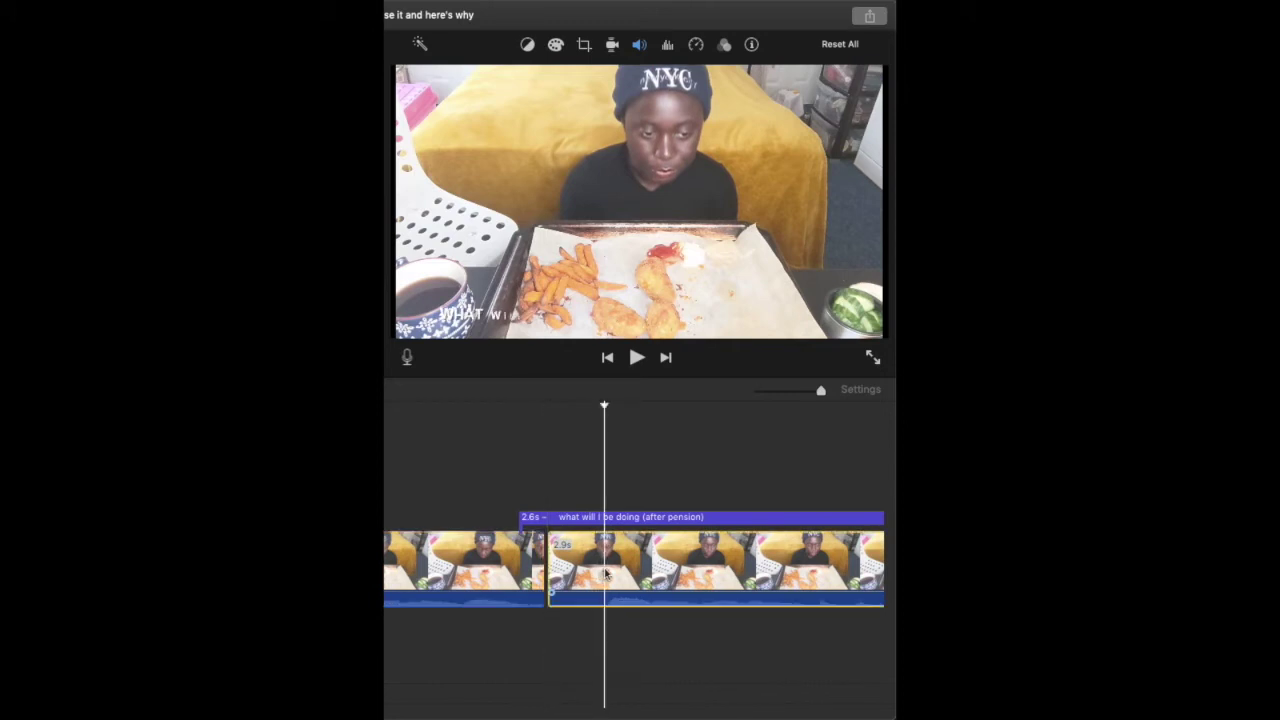
key(Delete)
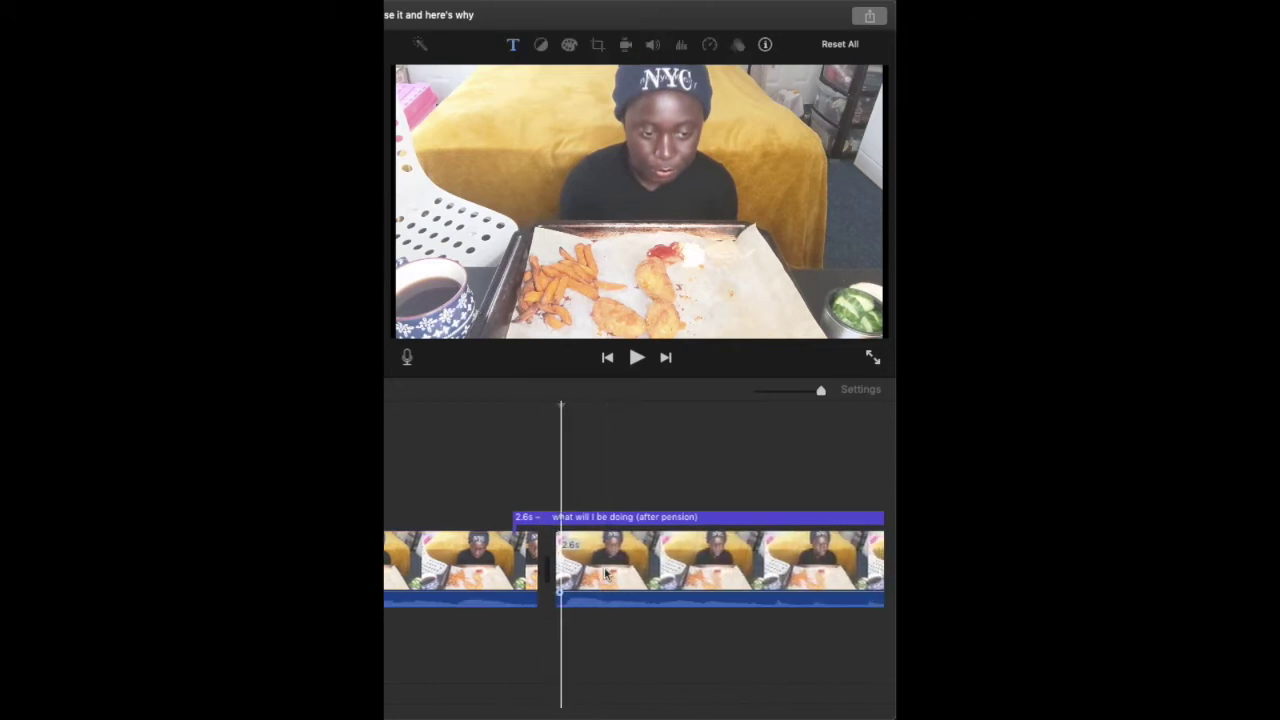
Split the clip twice beneath the latter part of the "what will I be doing (after pension)" title and delete the quiet segment
scroll(605, 572, right, 5)
click(526, 572)
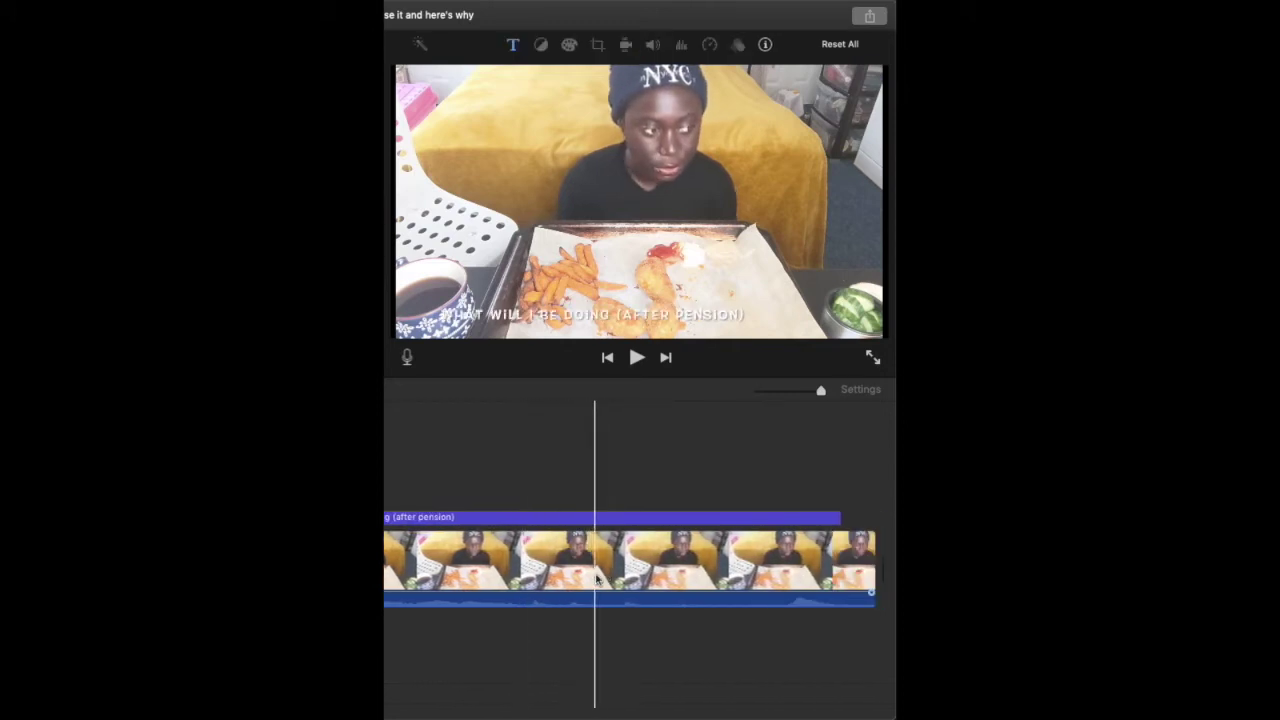
scroll(397, 497, left, 3)
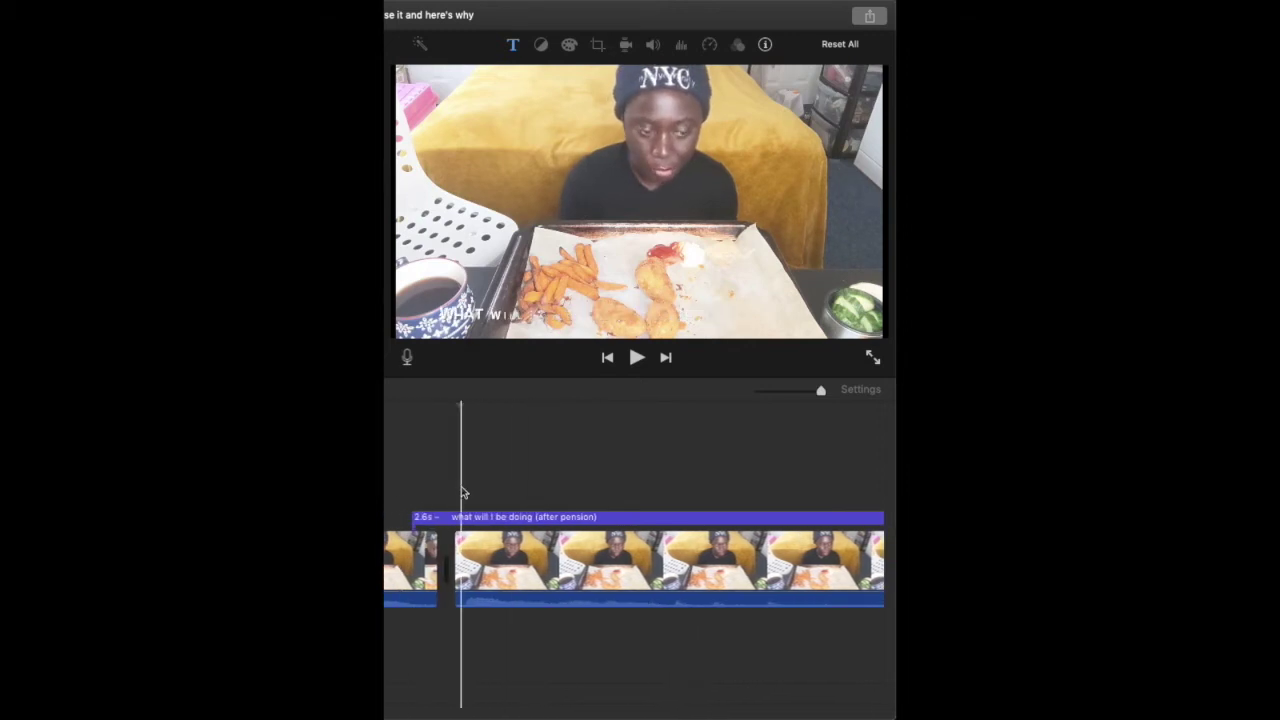
scroll(461, 492, left, 3)
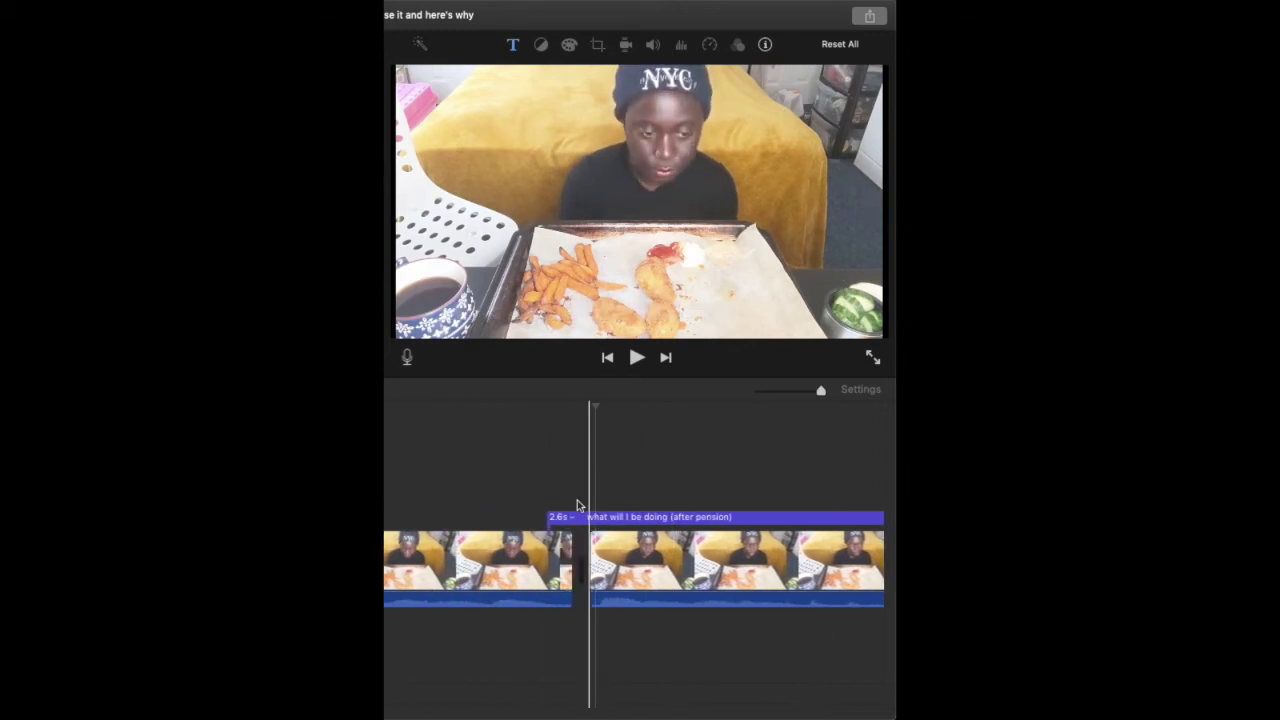
scroll(675, 602, right, 3)
scroll(675, 602, right, 5)
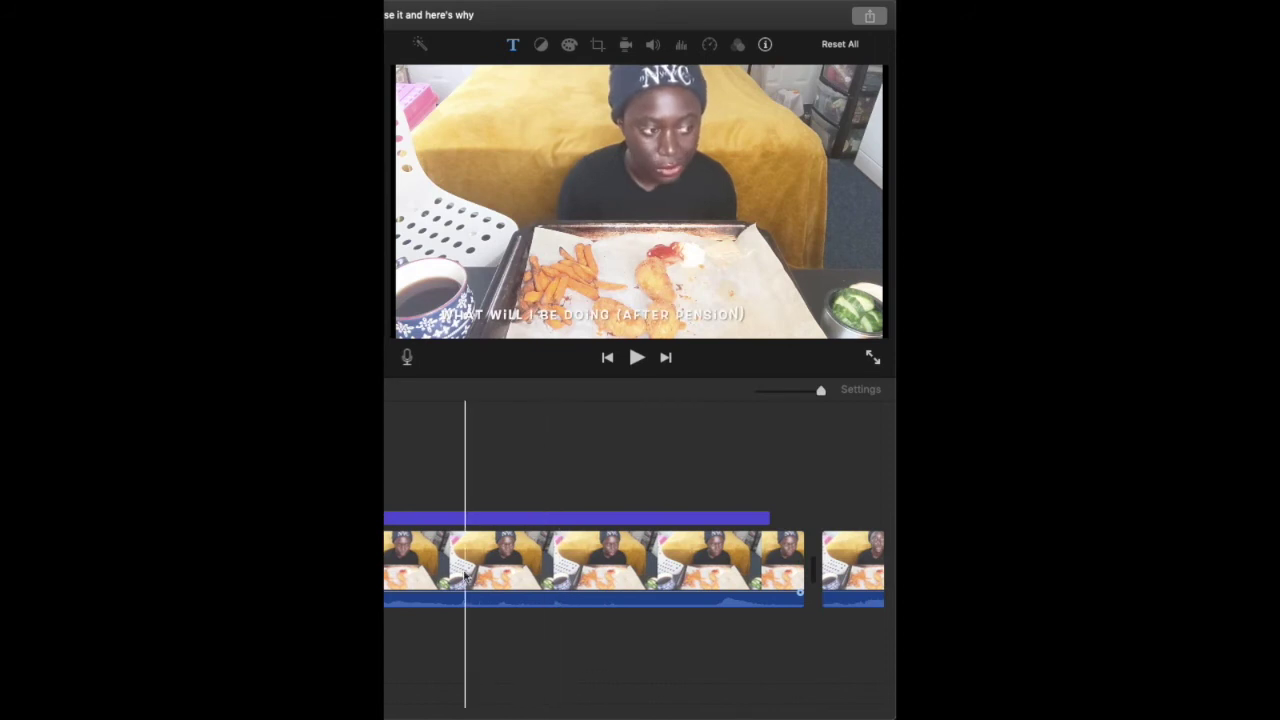
click(578, 575)
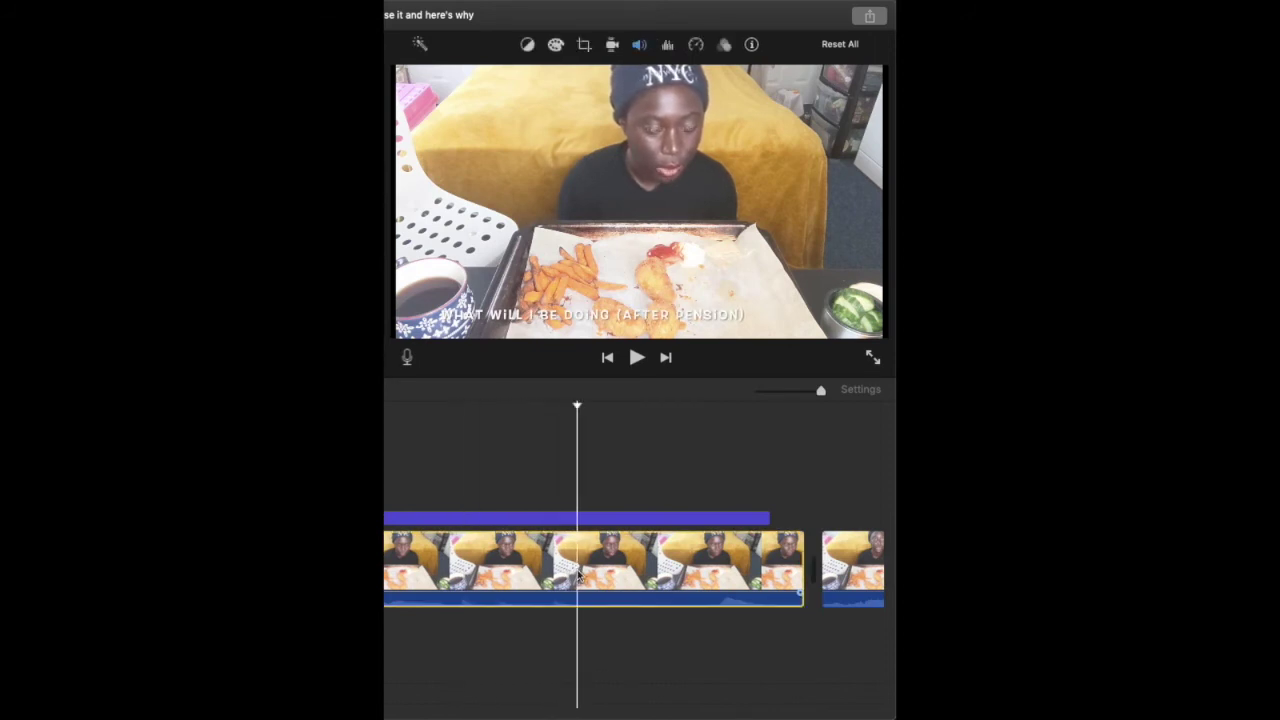
key(super+b)
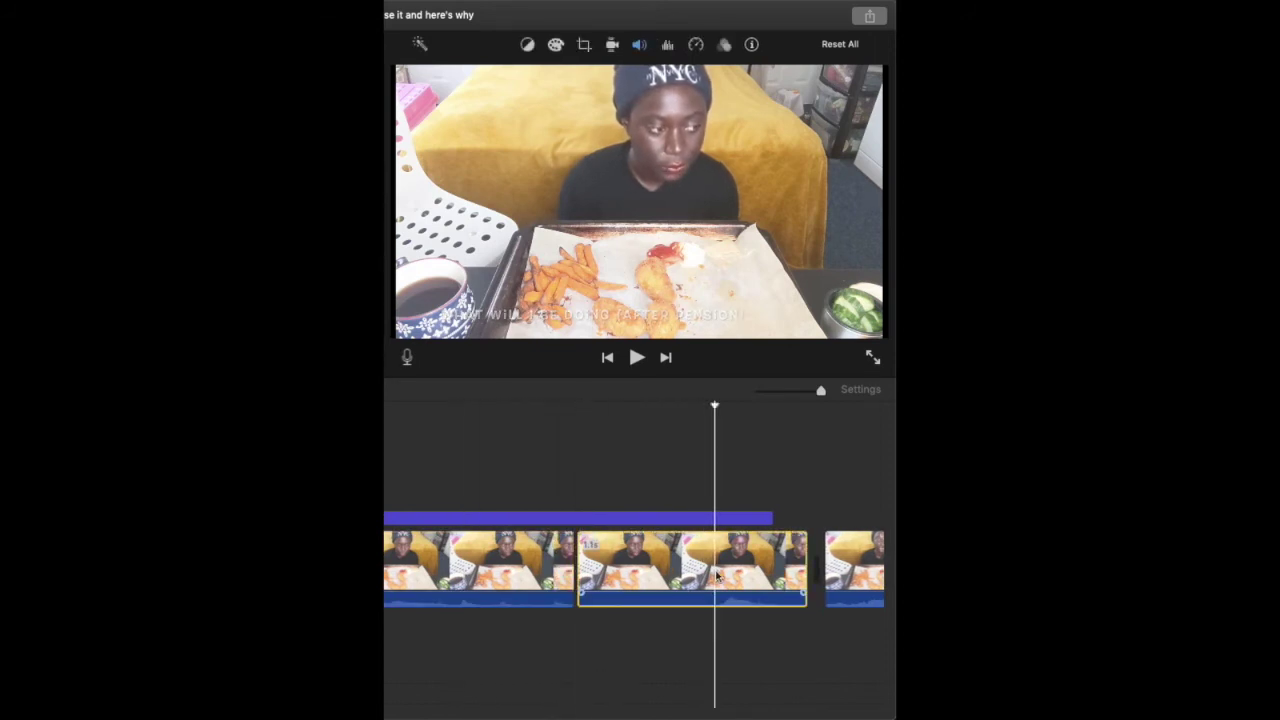
key(super+b)
key(Delete)
Jump the playhead back and forth between the starts of neighbouring clips around 9:56
scroll(716, 577, right, 1)
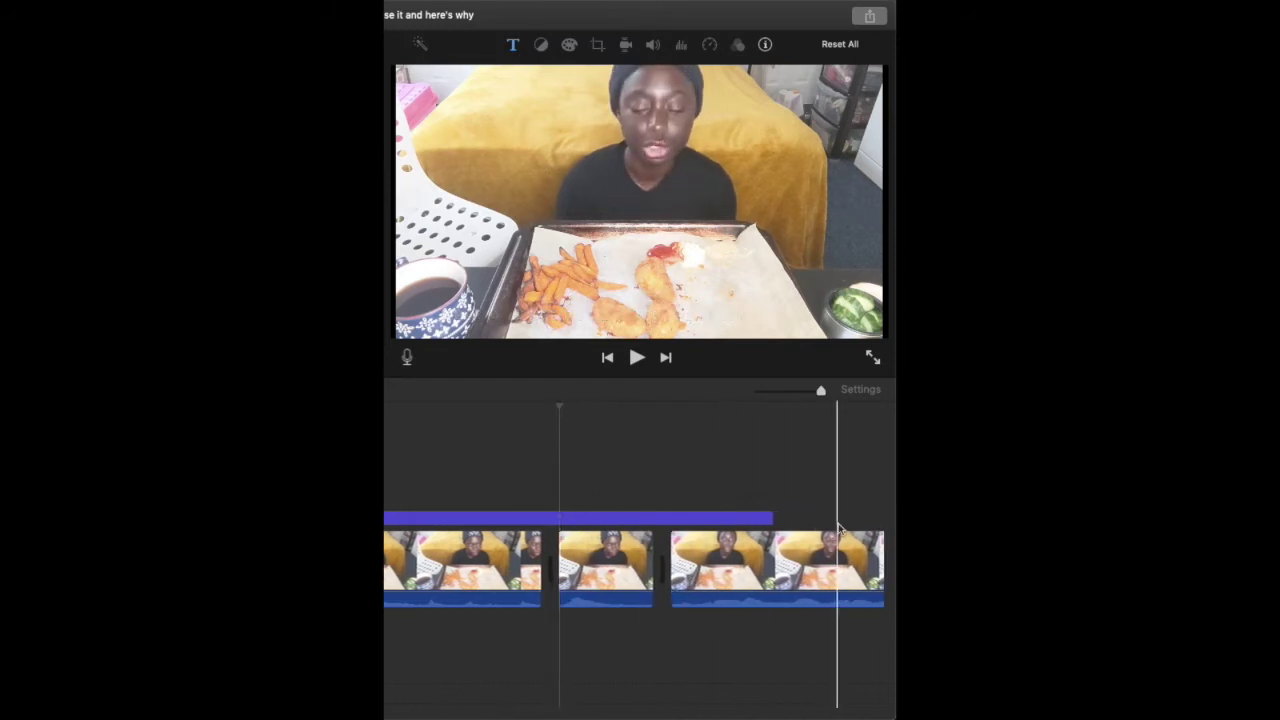
scroll(732, 518, right, 10)
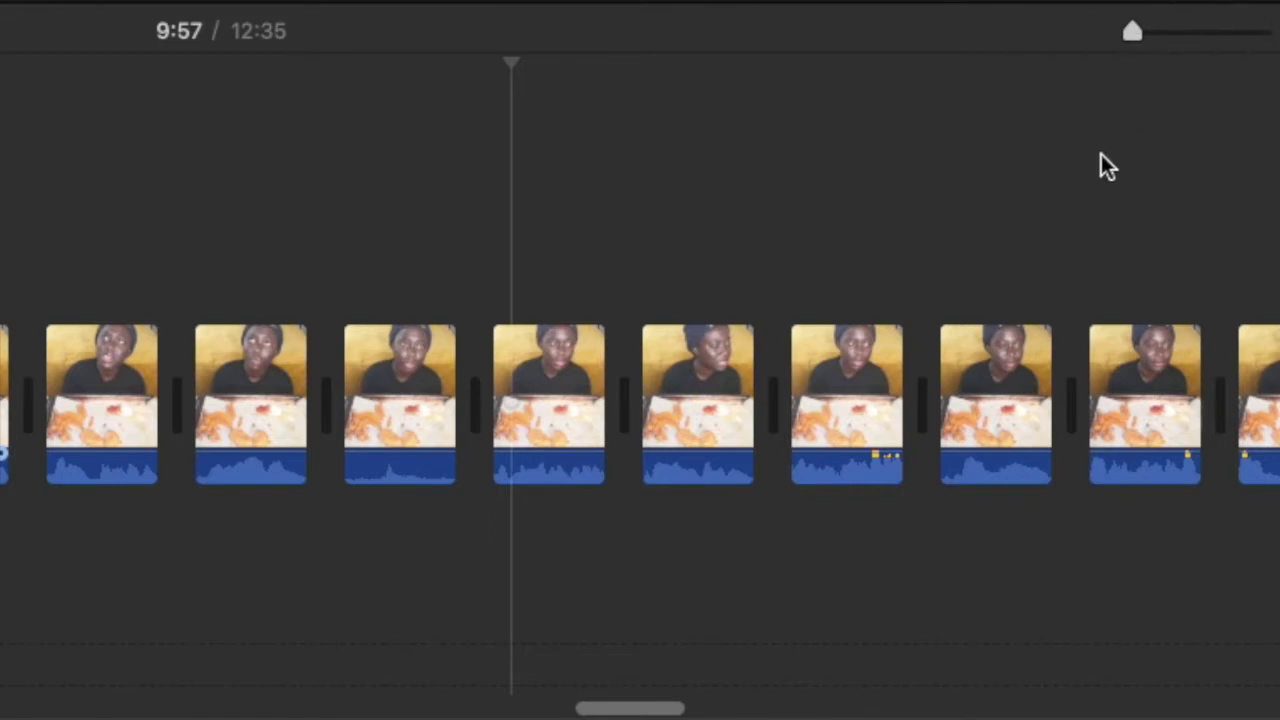
click(340, 266)
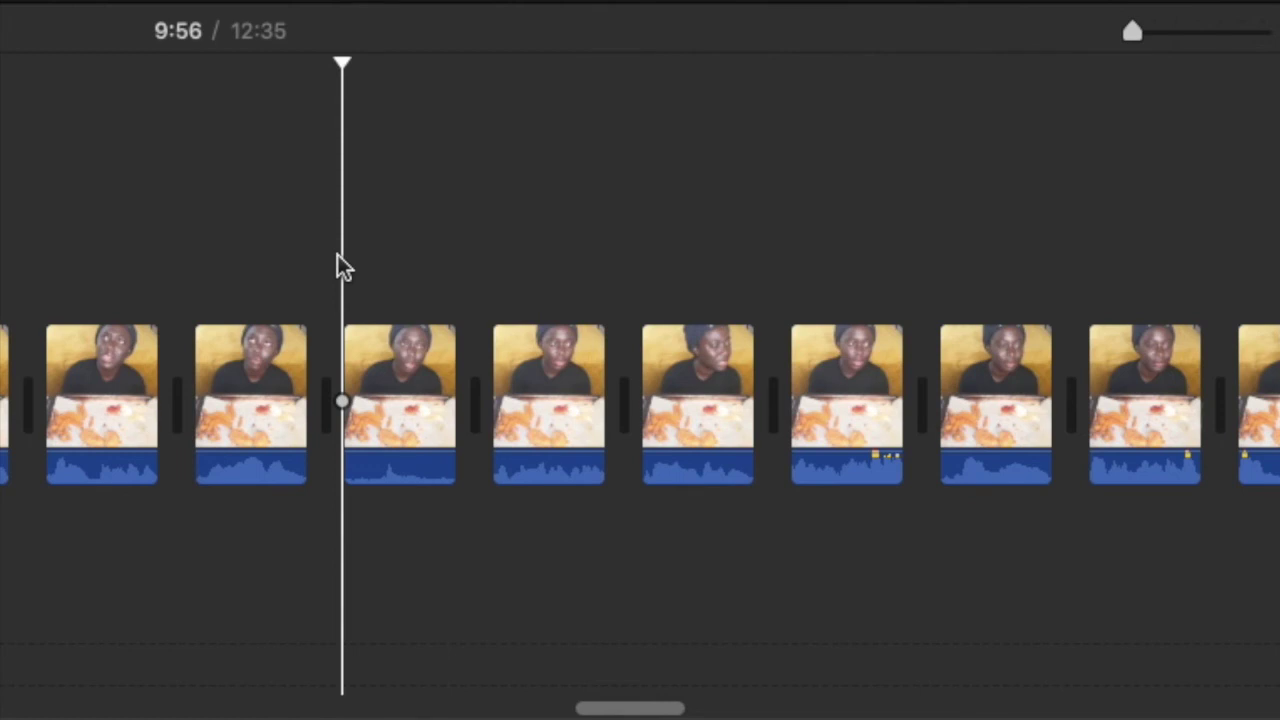
key(Down)
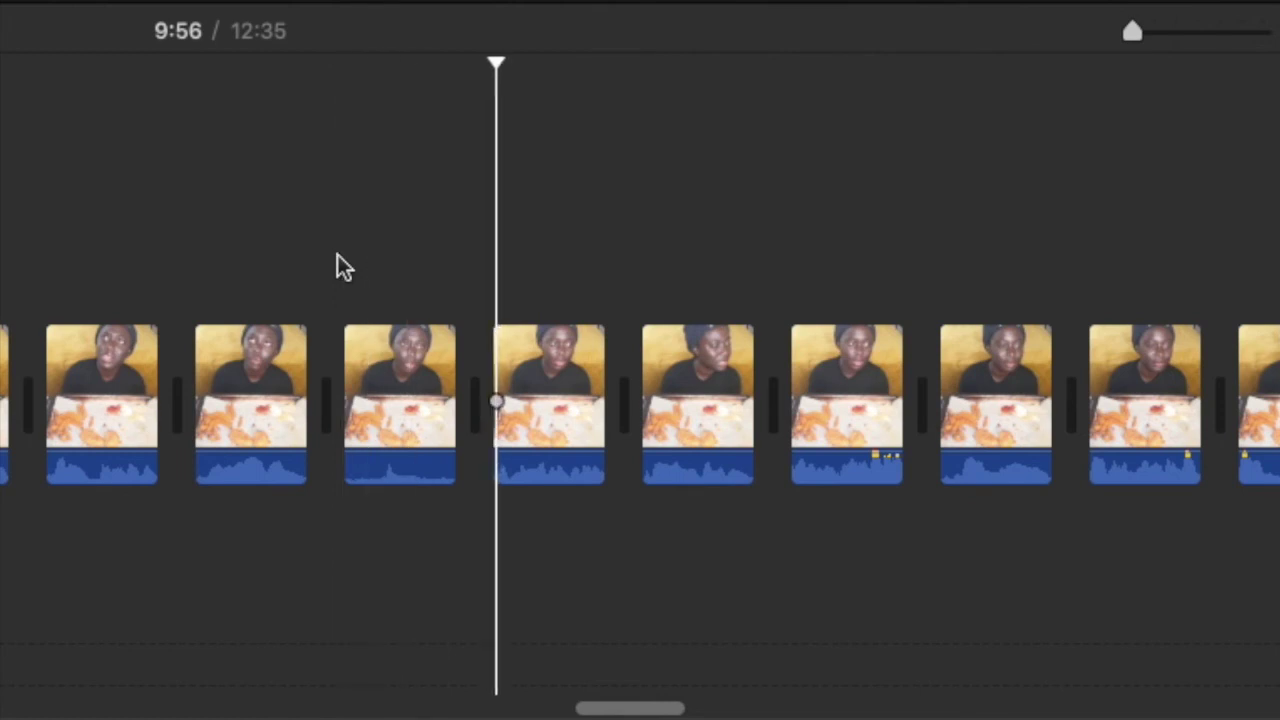
key(Up)
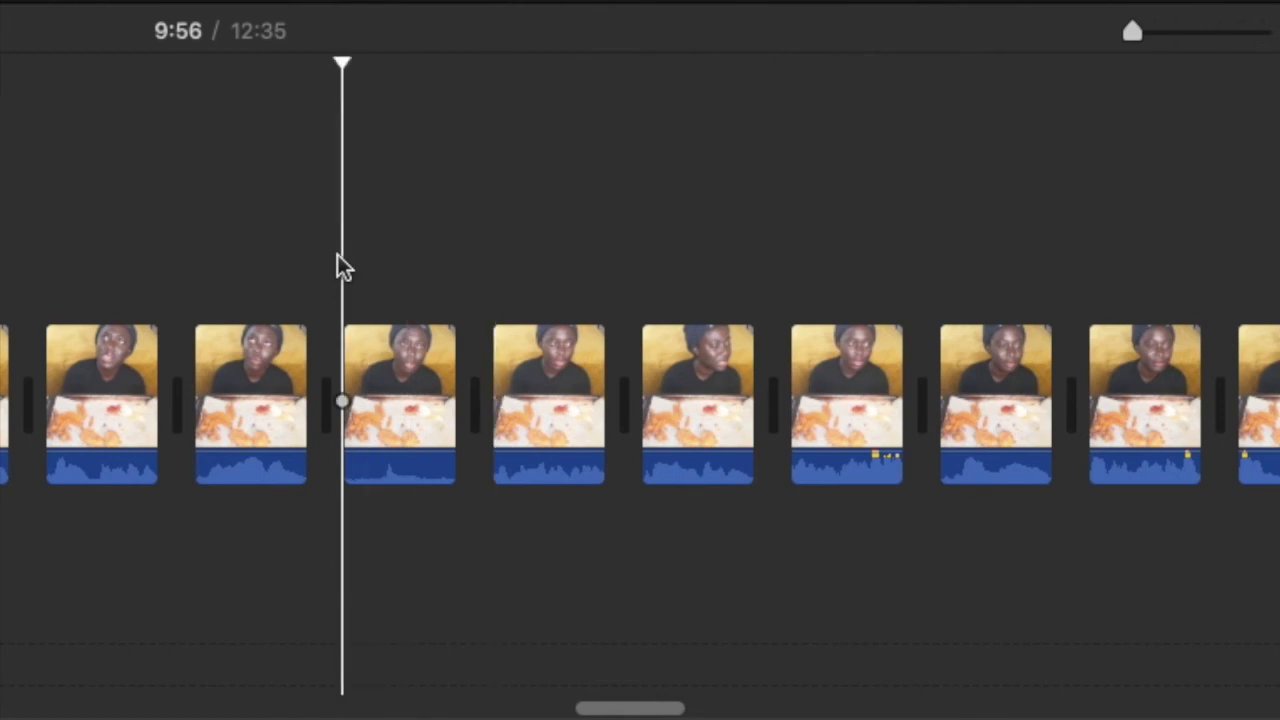
key(Down)
Select the 0.2 s clip at 9:56 in the timeline
click(398, 372)
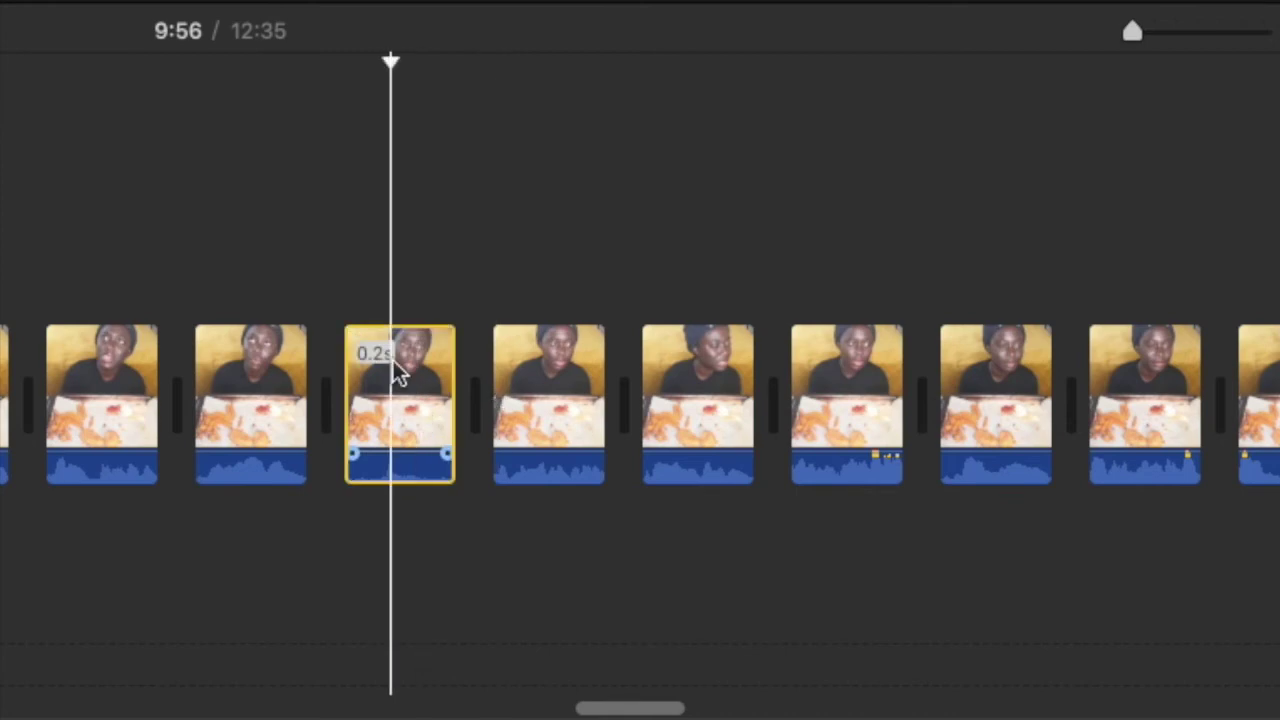